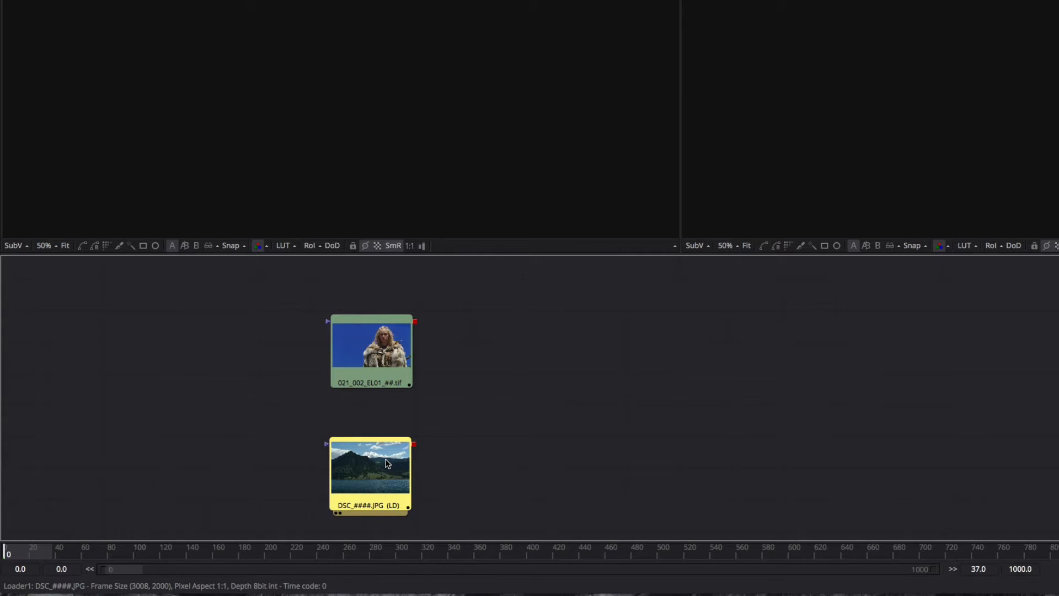
Show the DSC landscape loader in the first viewer and the 021_002_EL01 blue-screen loader in the second viewer.
key("1")
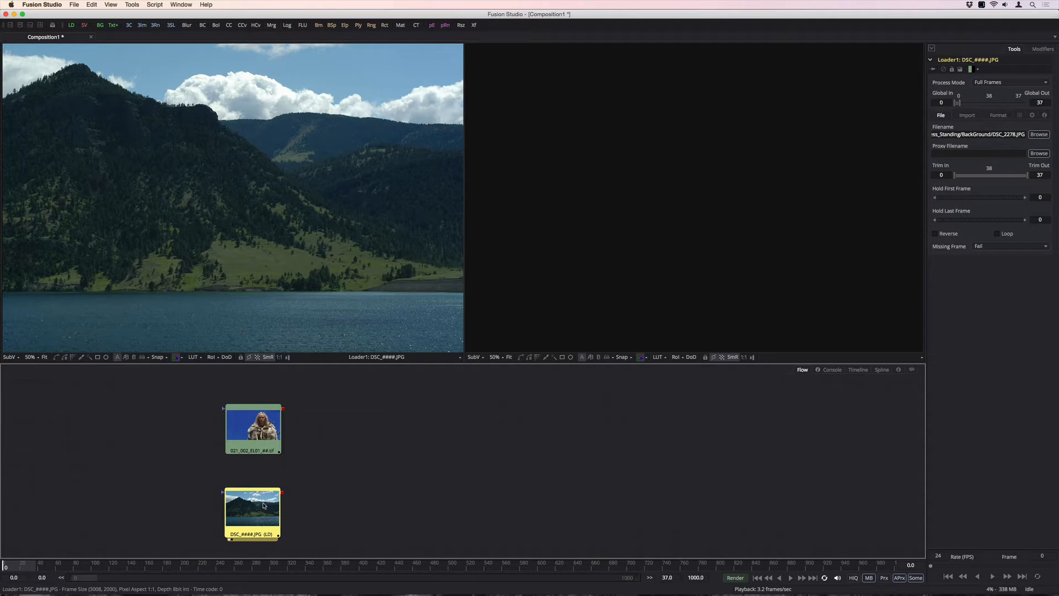
left_click(261, 436)
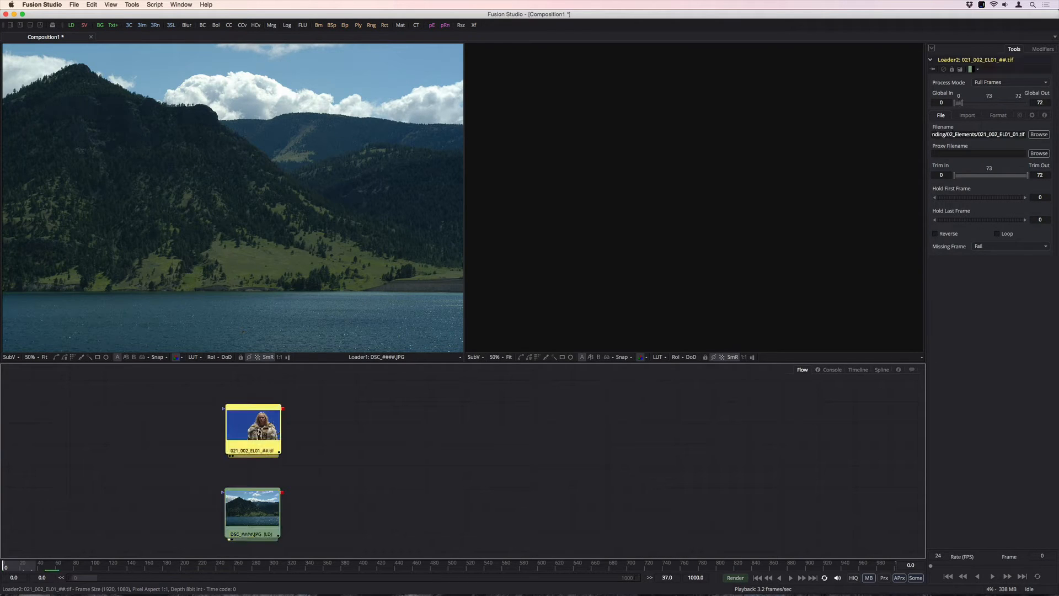
key("2")
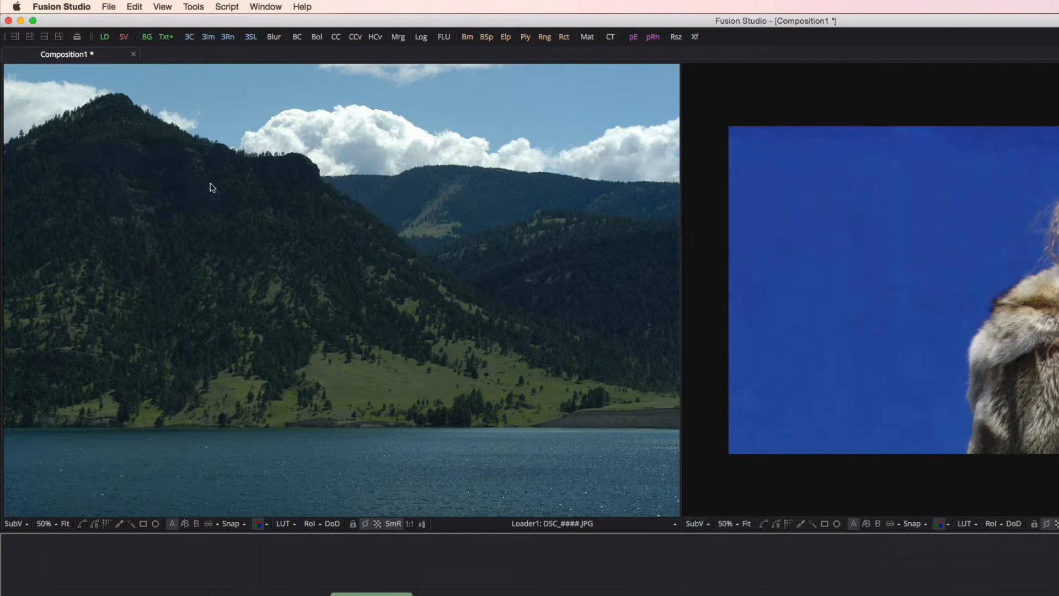
Try a Blur node on the blue-screen clip with a blur size of about 39, and delete the node.
left_click(130, 5)
mouse_move(187, 34)
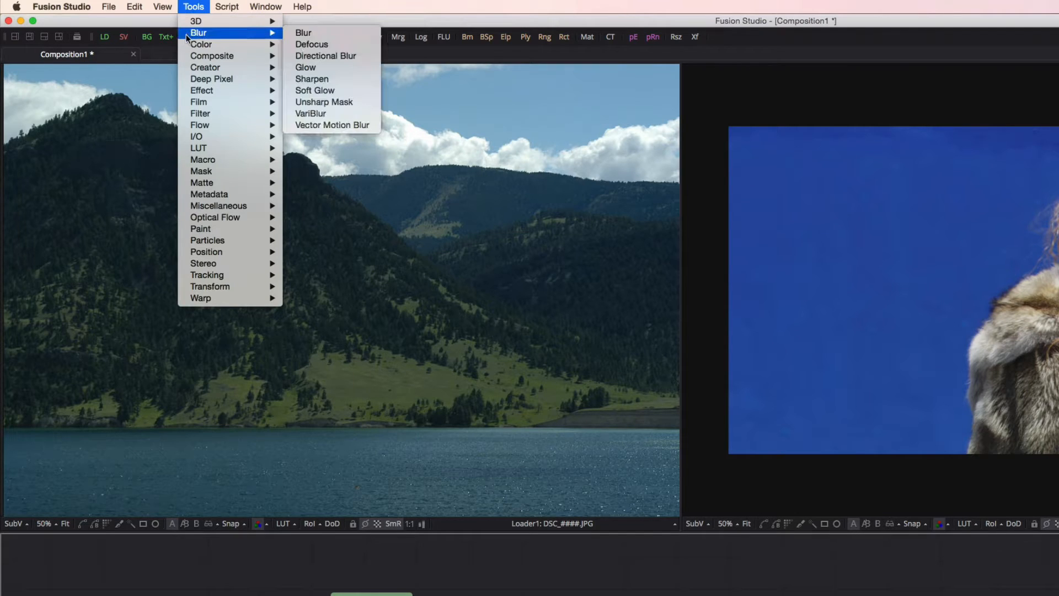
left_click(299, 35)
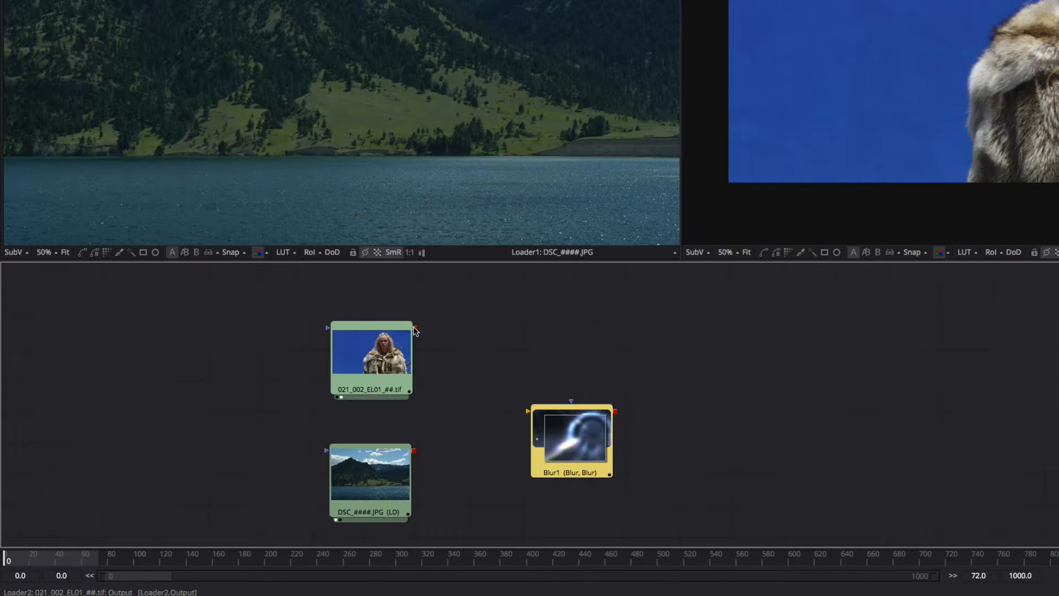
left_click_drag(416, 330, 531, 418)
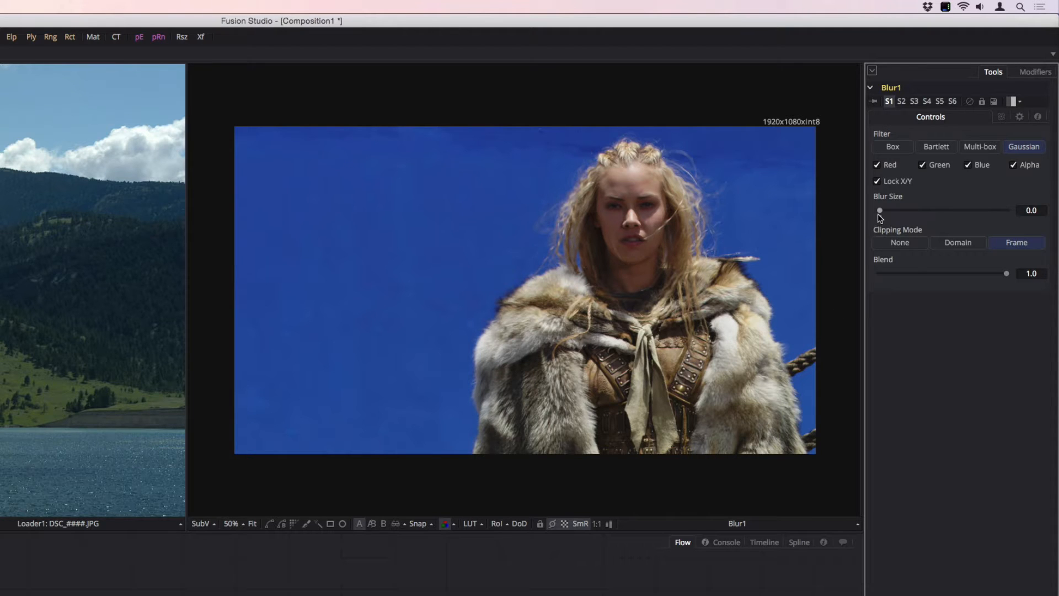
left_click_drag(880, 211, 931, 221)
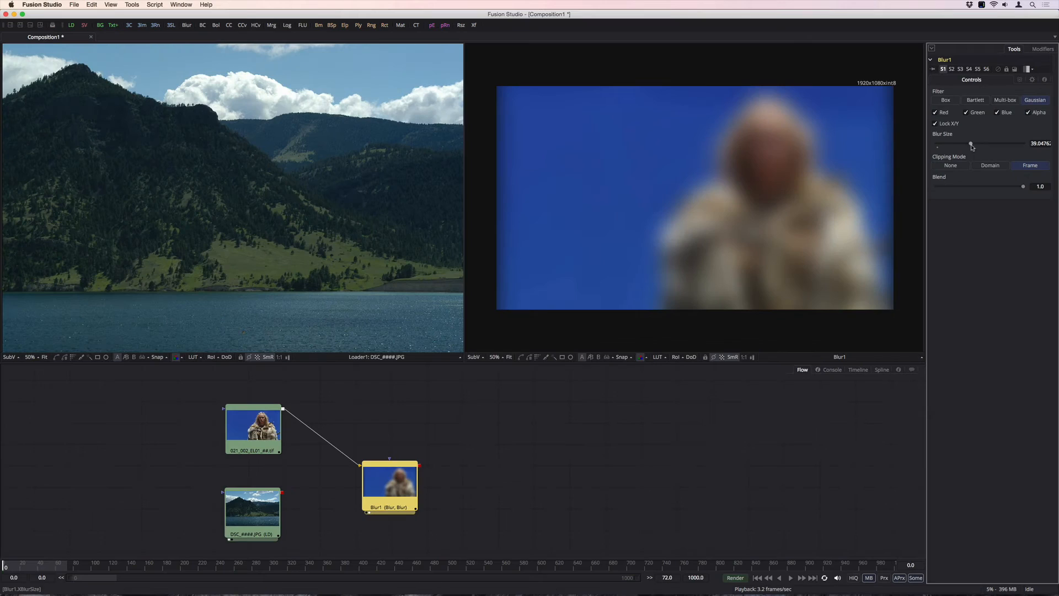
left_click(408, 485)
key("Delete")
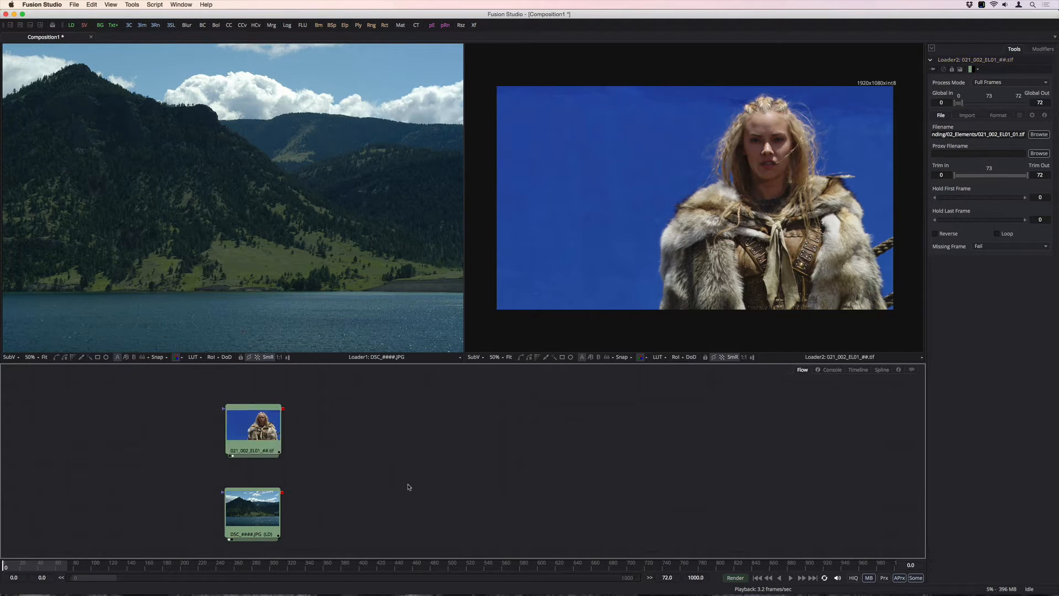
Add a Merge node with the DSC landscape as its background and the 021_002_EL01 blue-screen clip as its foreground.
left_click(133, 4)
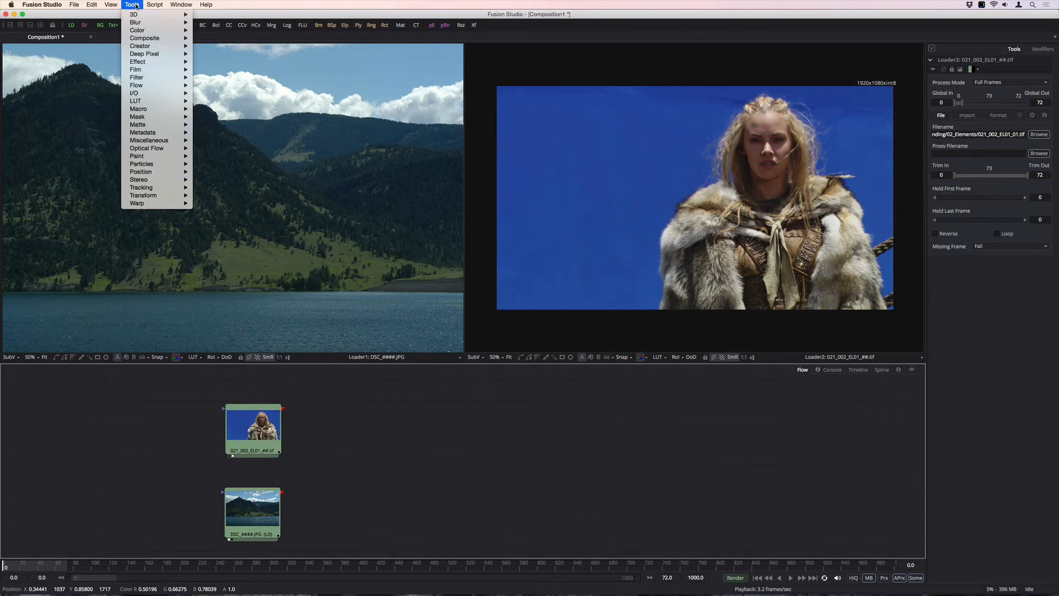
mouse_move(143, 39)
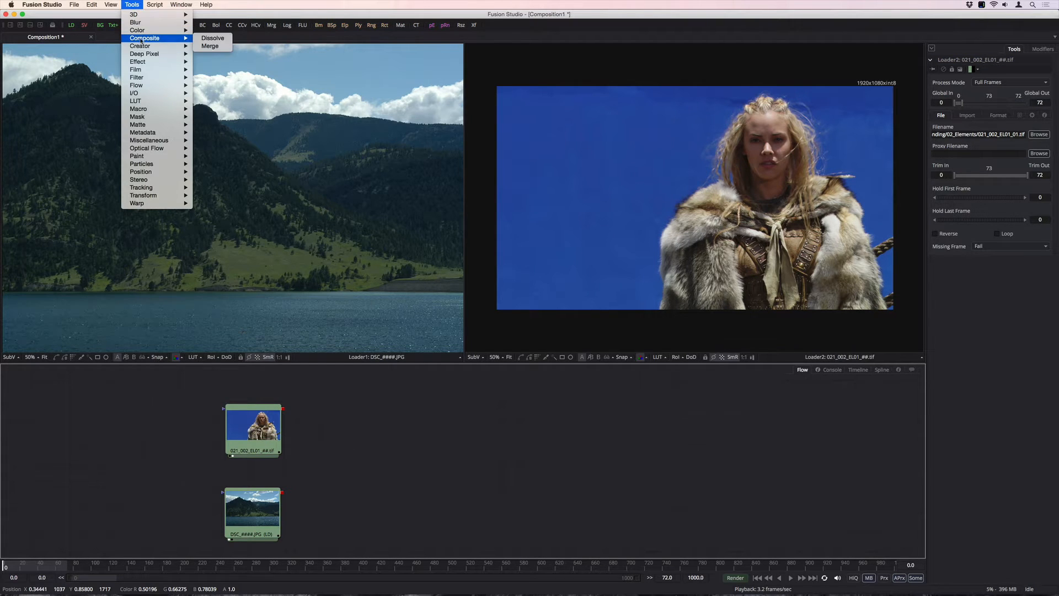
left_click(209, 46)
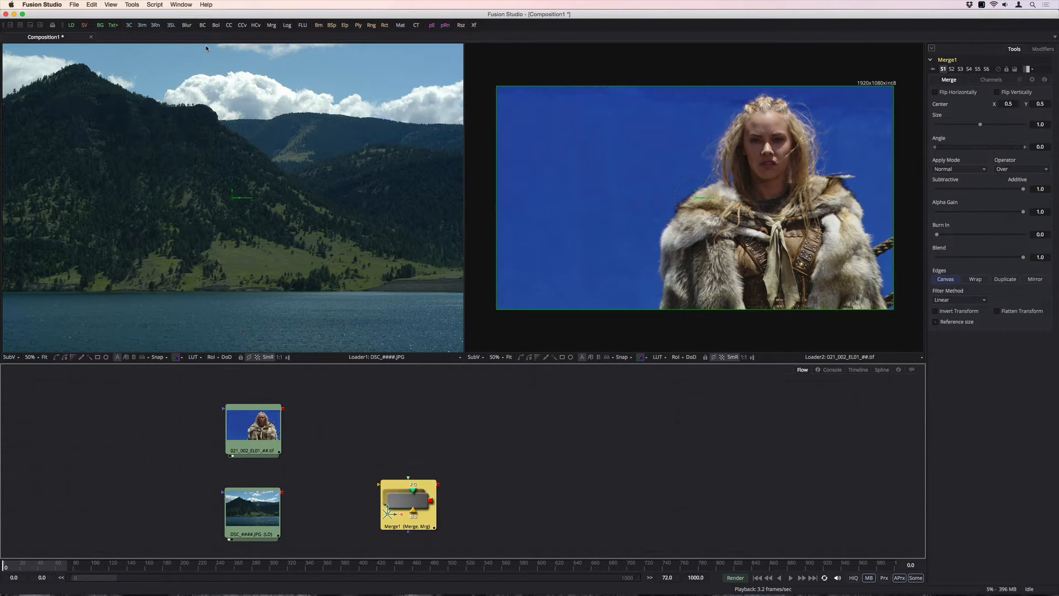
left_click_drag(413, 451, 555, 443)
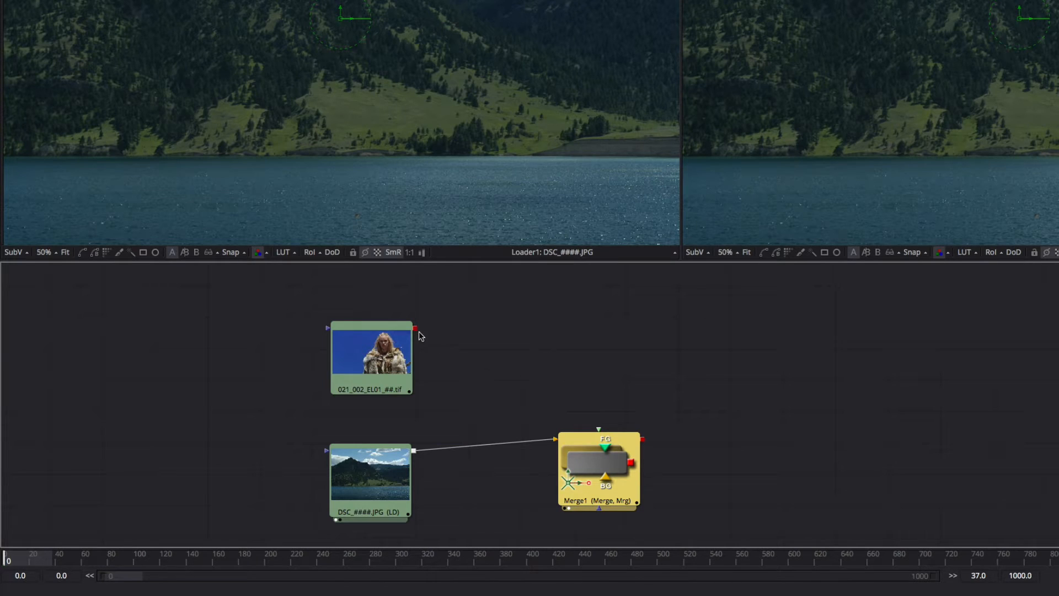
left_click_drag(412, 331, 598, 446)
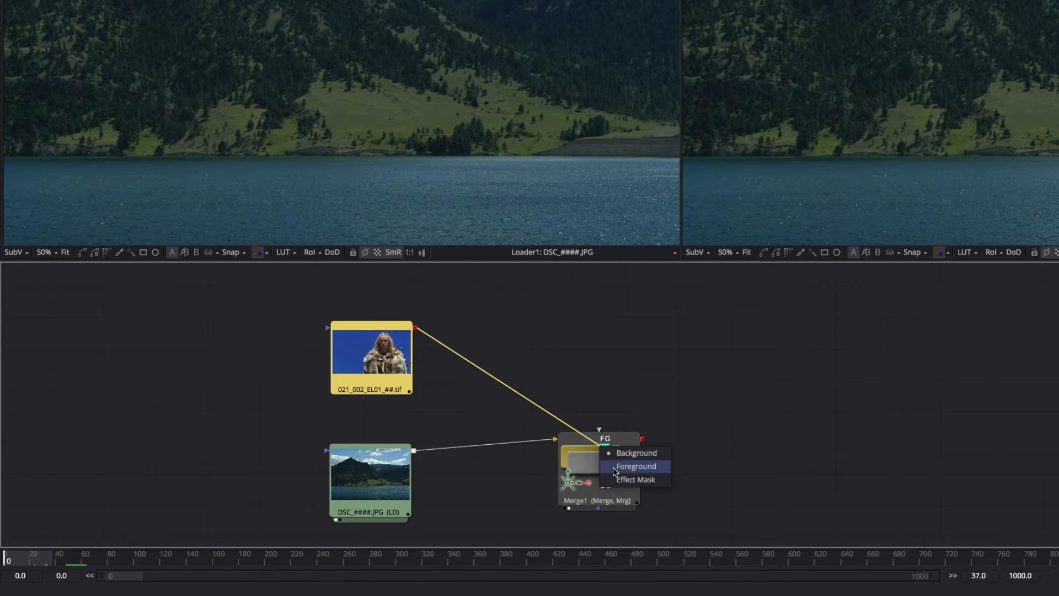
left_click(615, 470)
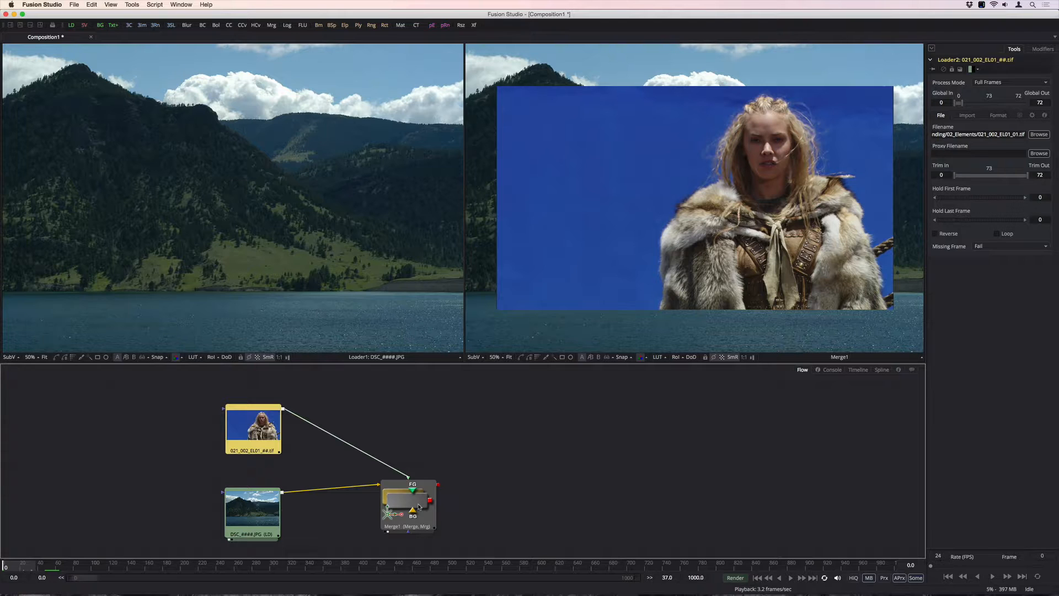
Swap the foreground and background inputs of the Merge node.
left_click(613, 469)
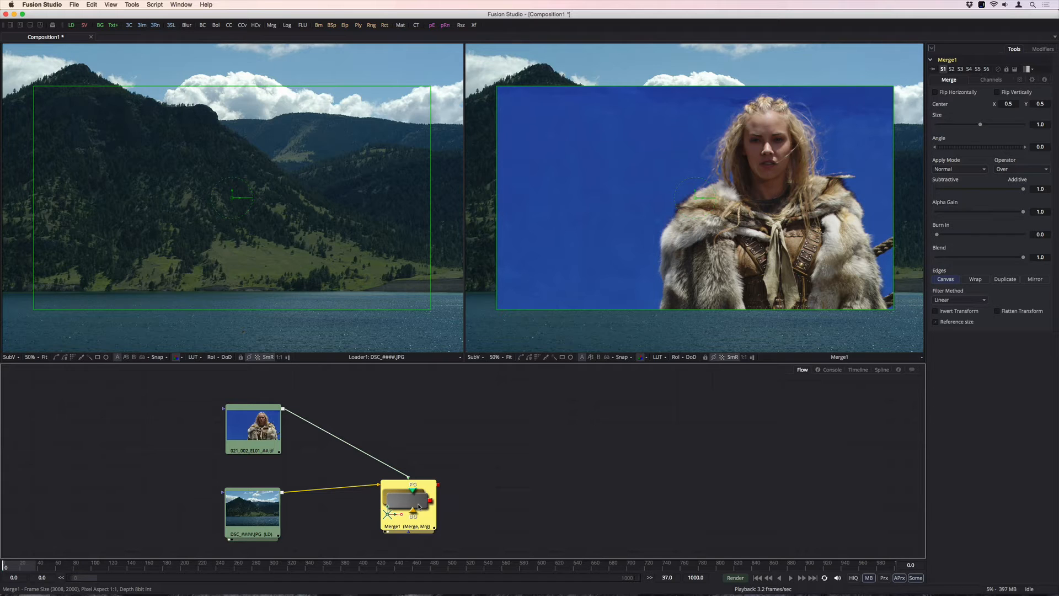
key("ctrl+t")
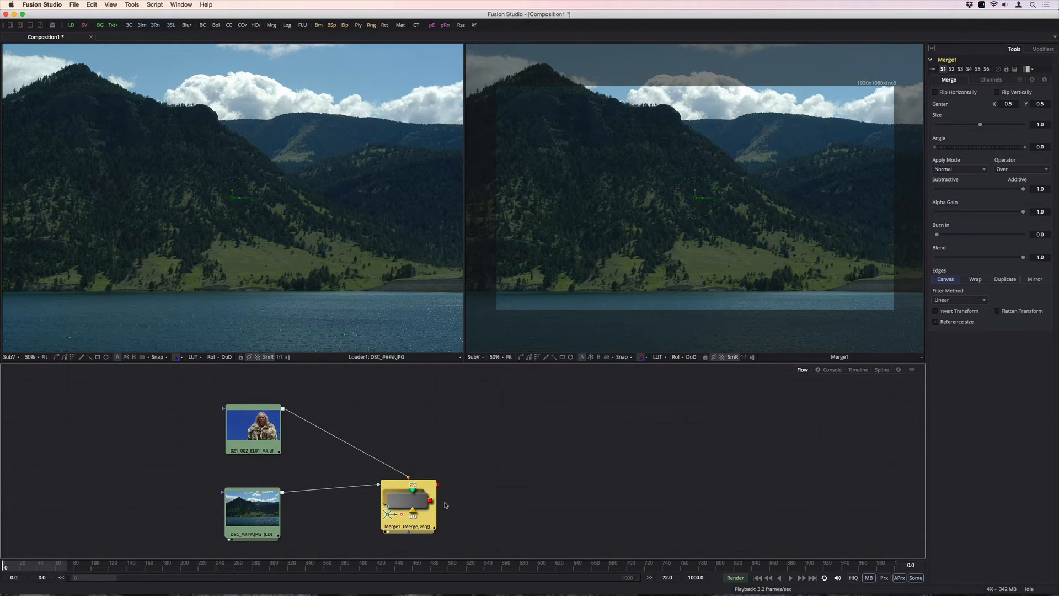
left_click(445, 505)
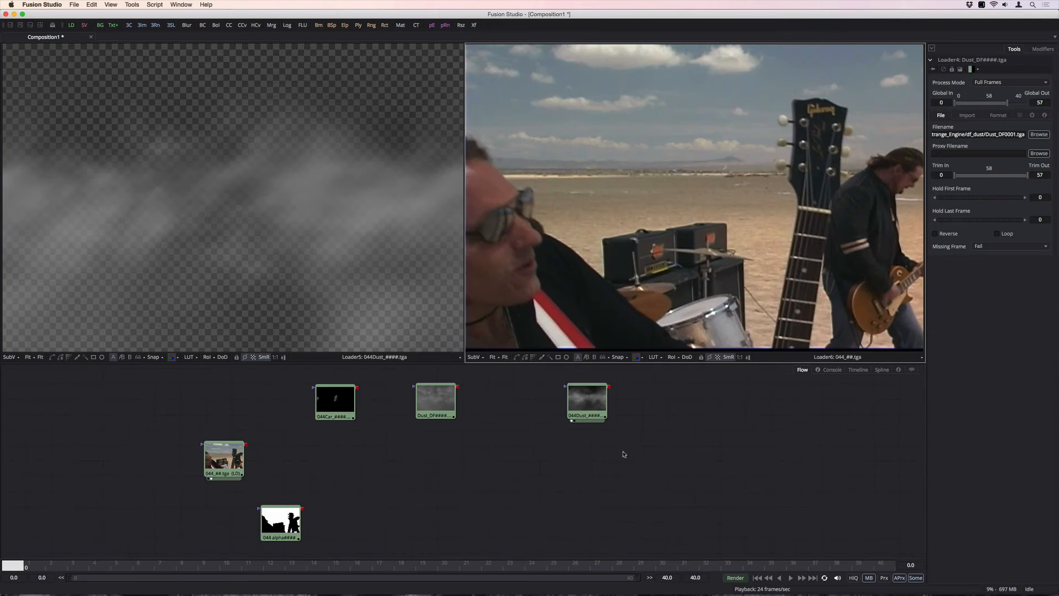
Insert a Merge node after the 044Dust loader and move it farther away from the loader.
left_click(589, 406)
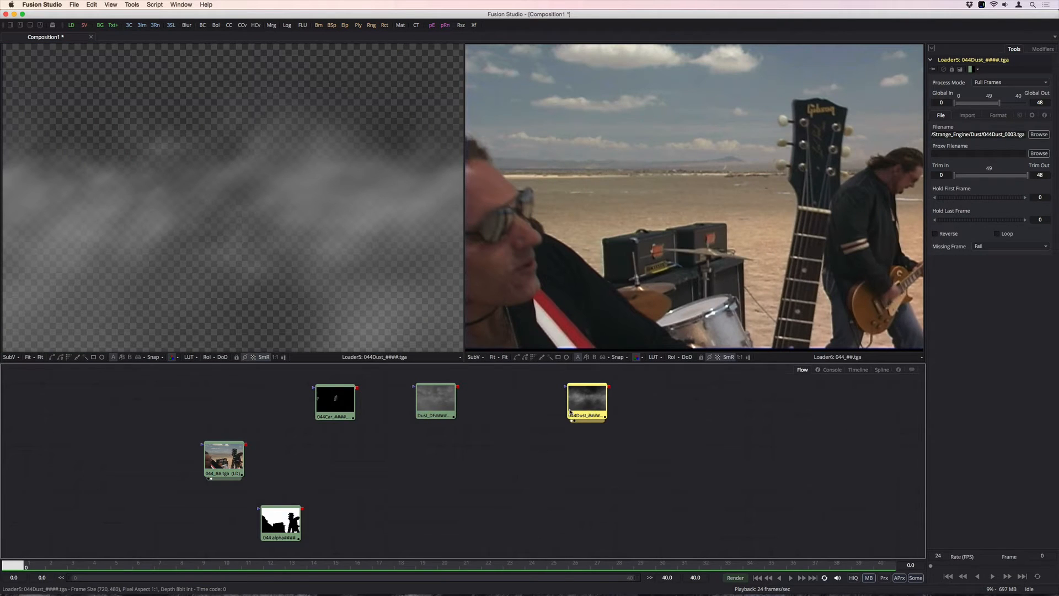
left_click(134, 7)
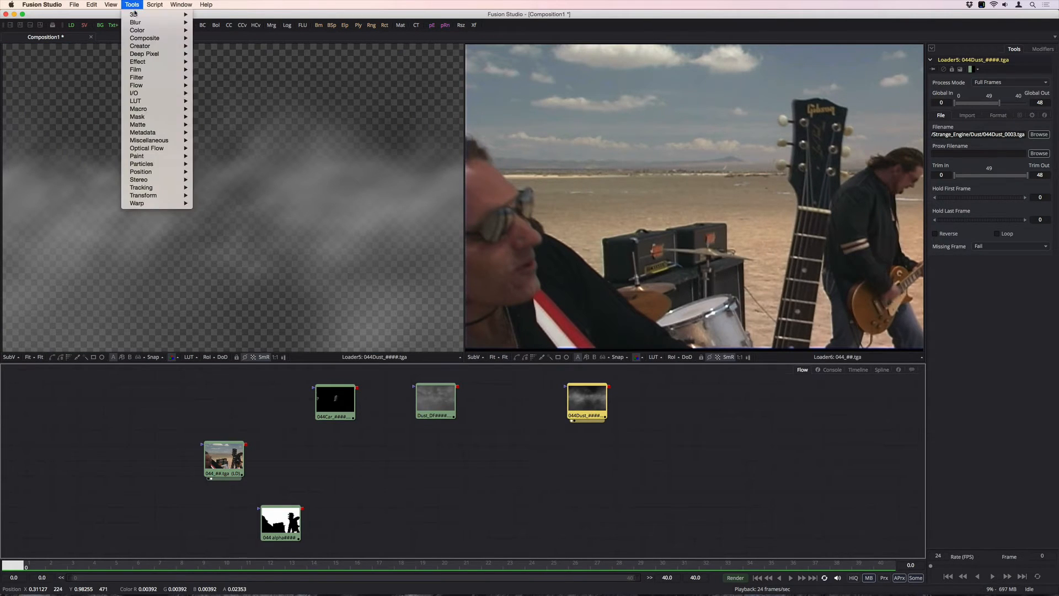
mouse_move(139, 39)
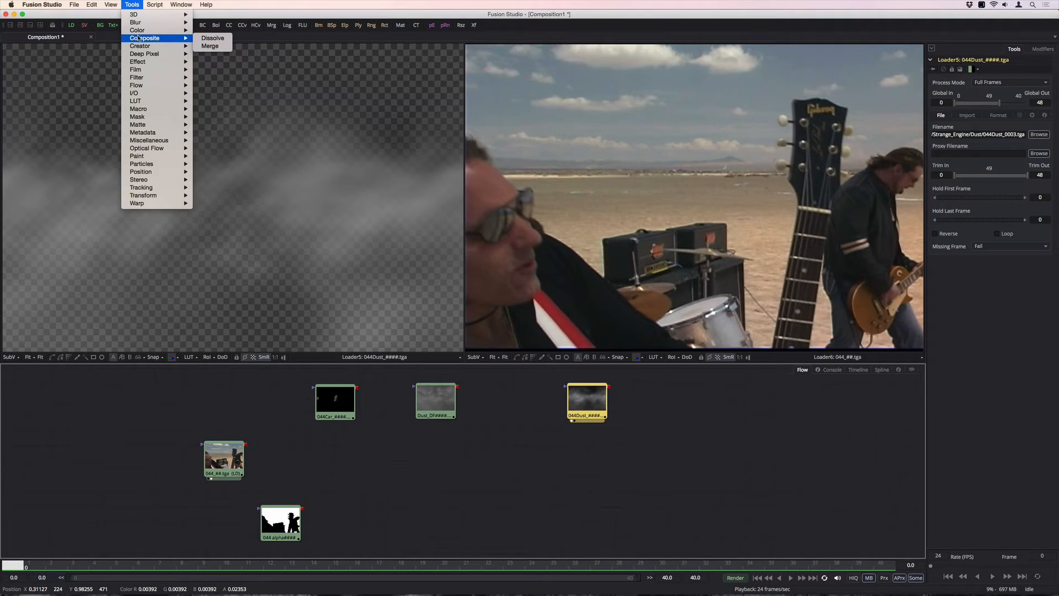
left_click(212, 46)
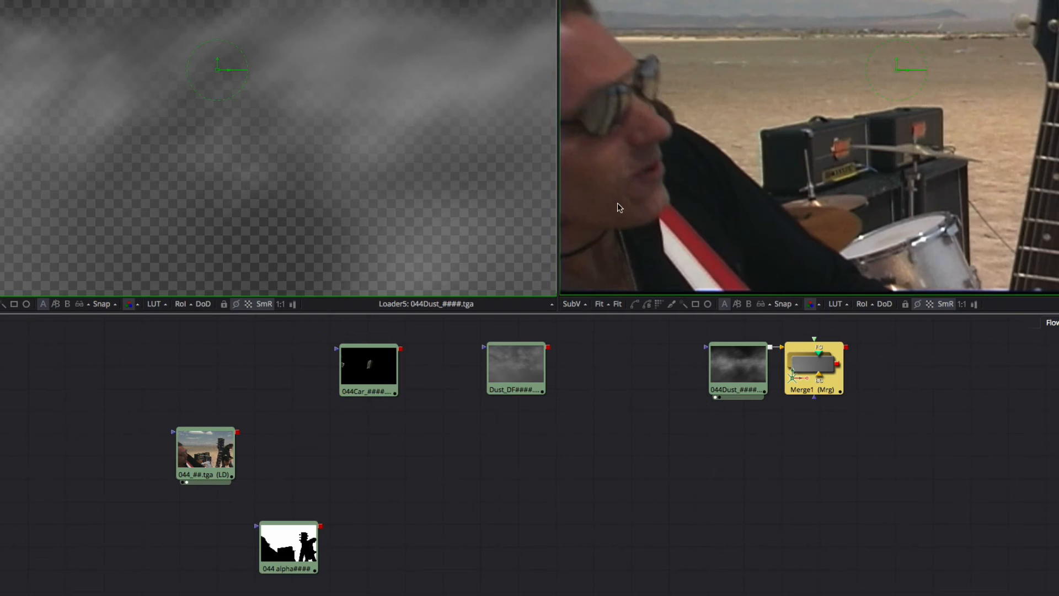
left_click_drag(642, 393, 687, 394)
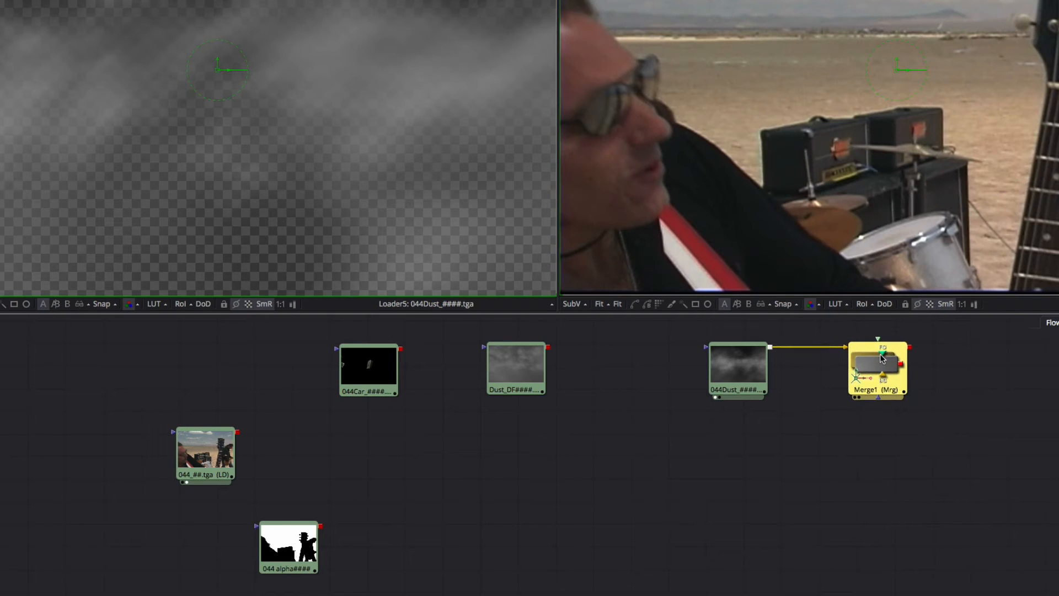
Detach the Merge node from 044Dust, place it beside the 044_##.tga loader and connect that clip as its background.
left_click(830, 349)
left_click_drag(876, 362, 362, 449)
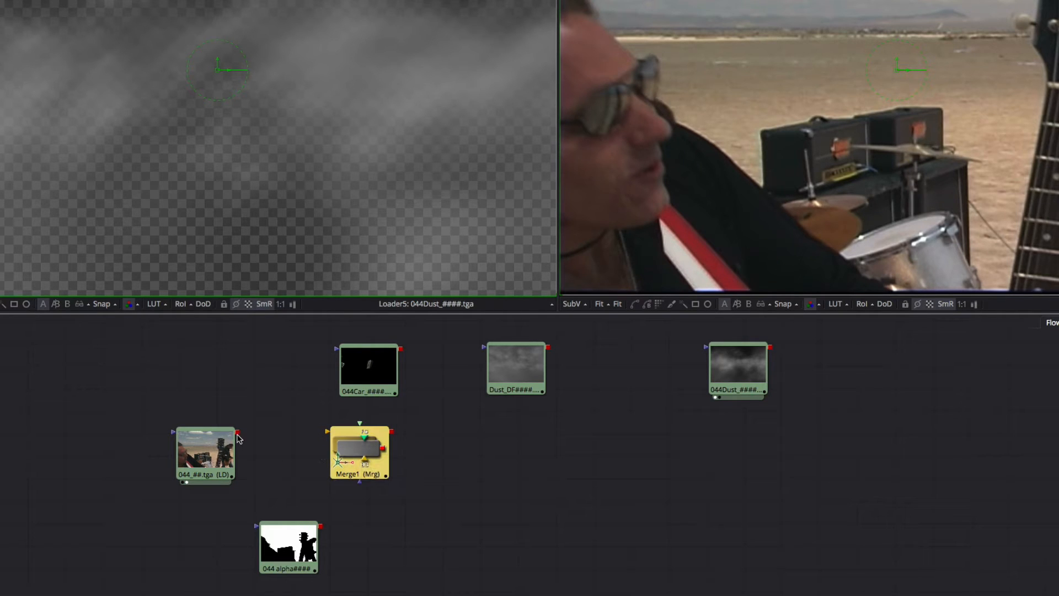
left_click_drag(239, 437, 327, 432)
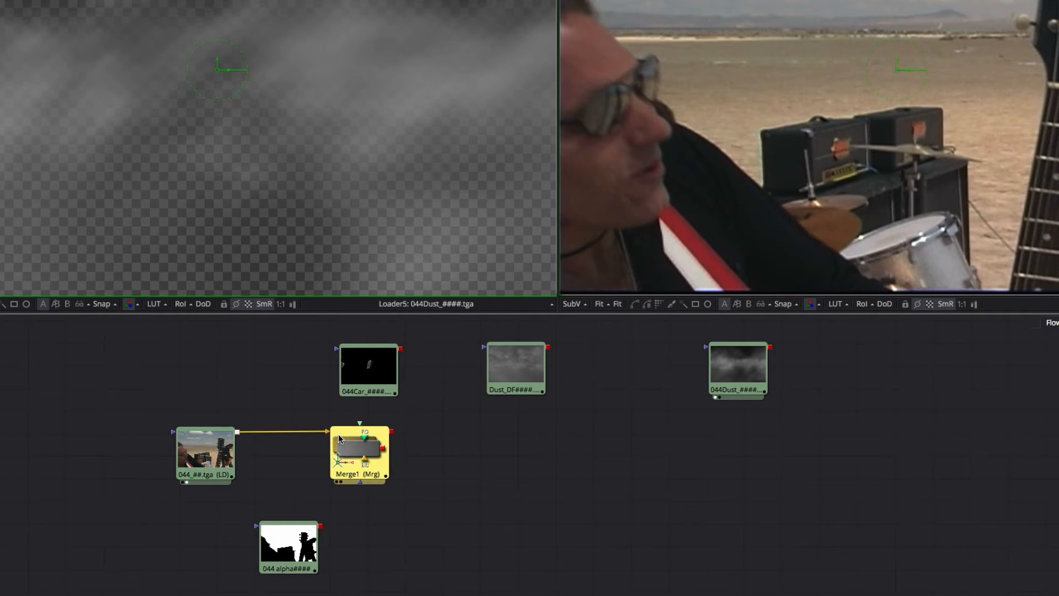
Inspect the 044Car clip's colour and alpha in the first viewer, and connect the clip to Merge1's foreground input.
left_click(360, 377)
key("1")
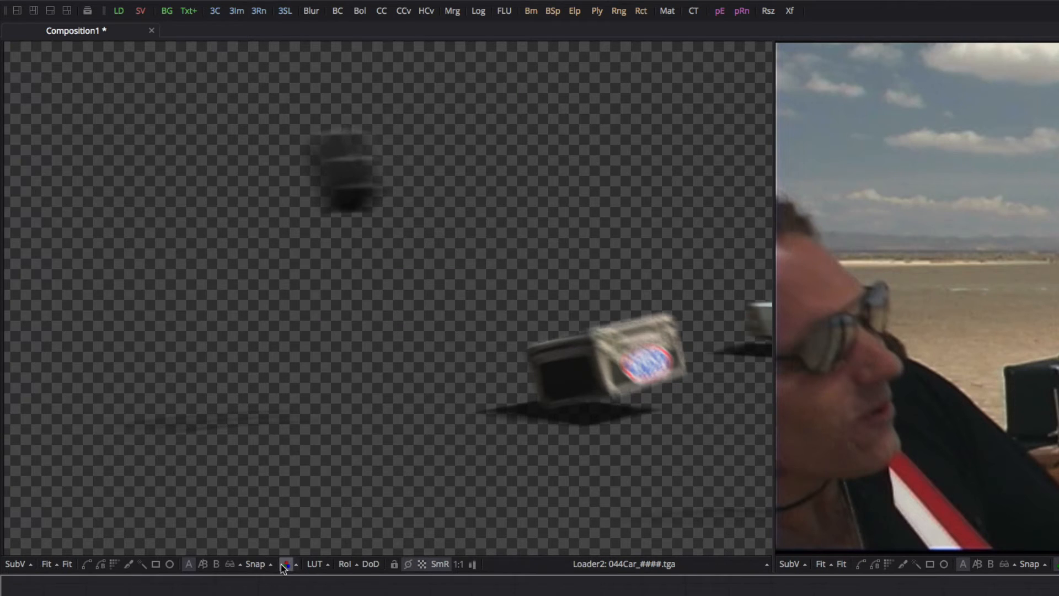
left_click(281, 564)
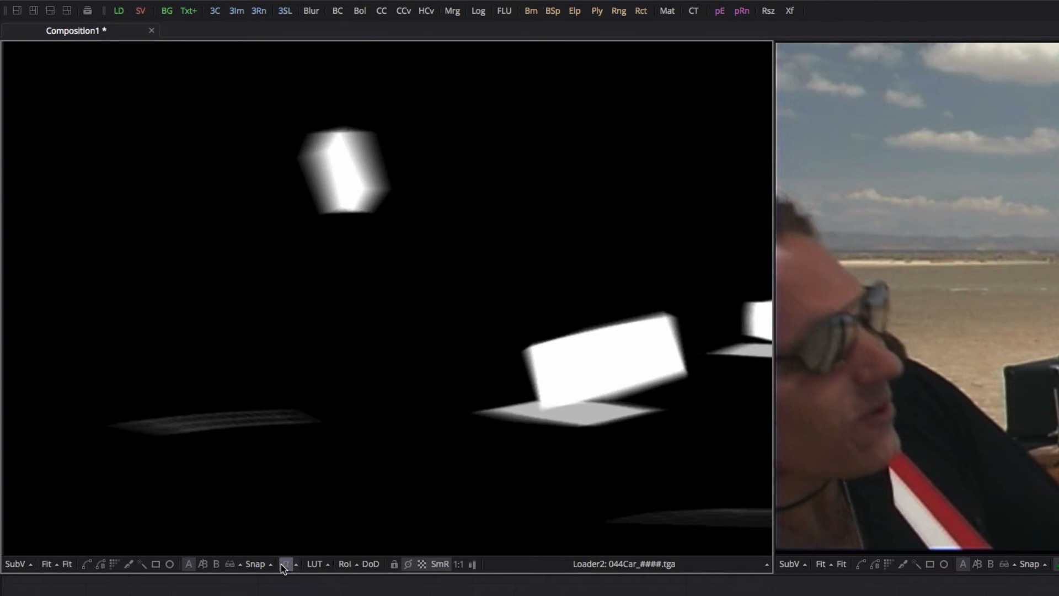
left_click(281, 564)
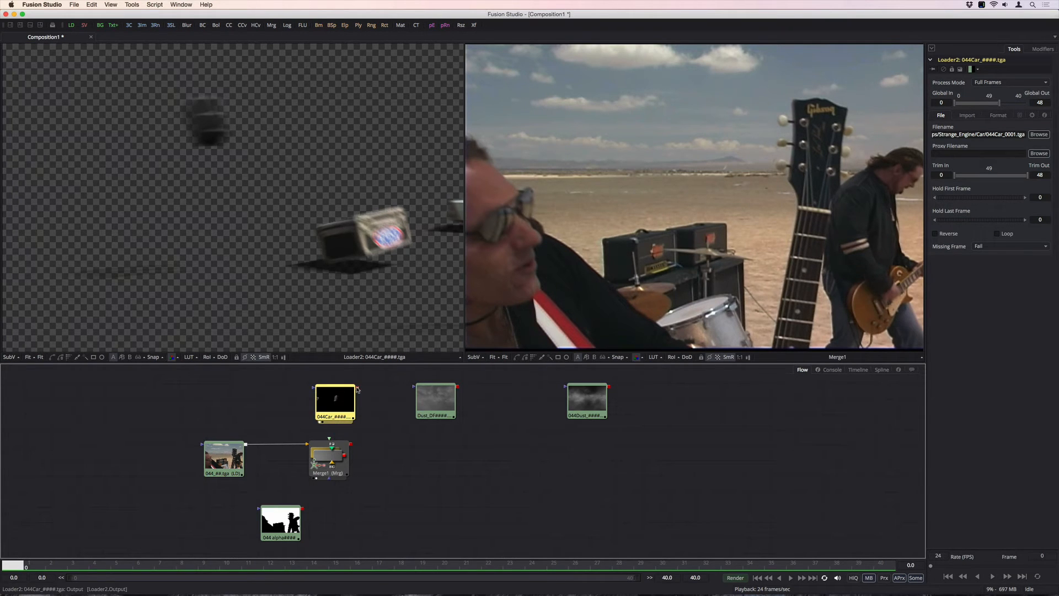
left_click_drag(357, 390, 331, 443)
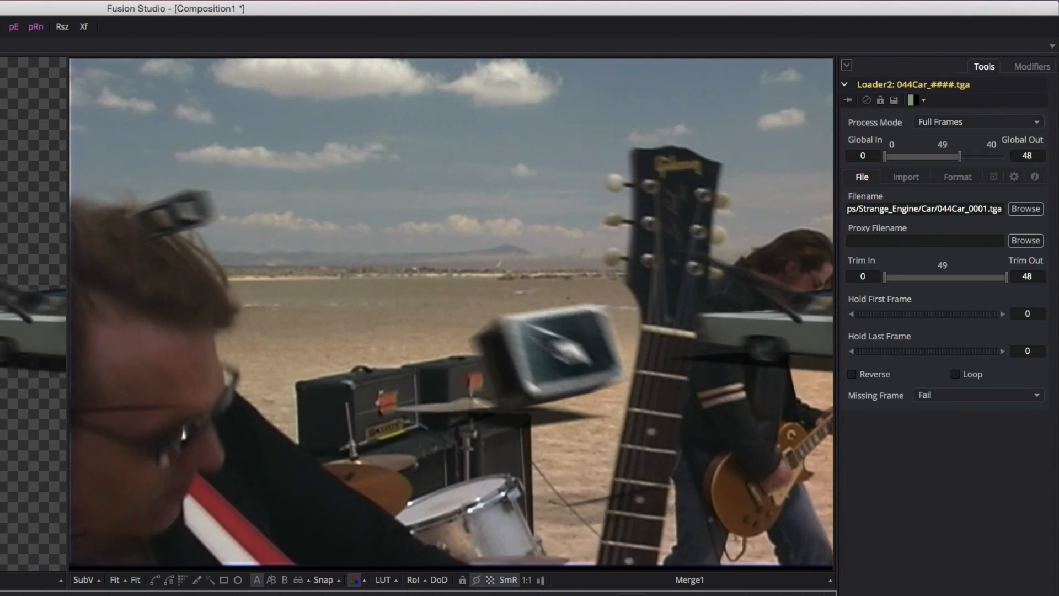
Preview the 044 alpha matte sequence in the first viewer and connect it to Merge1's effect mask input.
left_click(281, 528)
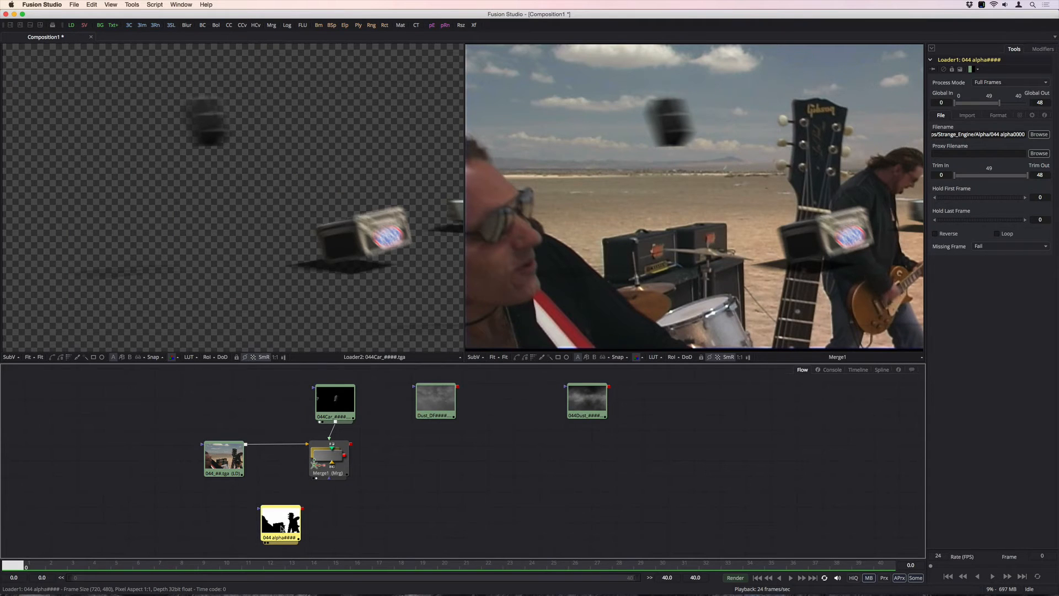
key("1")
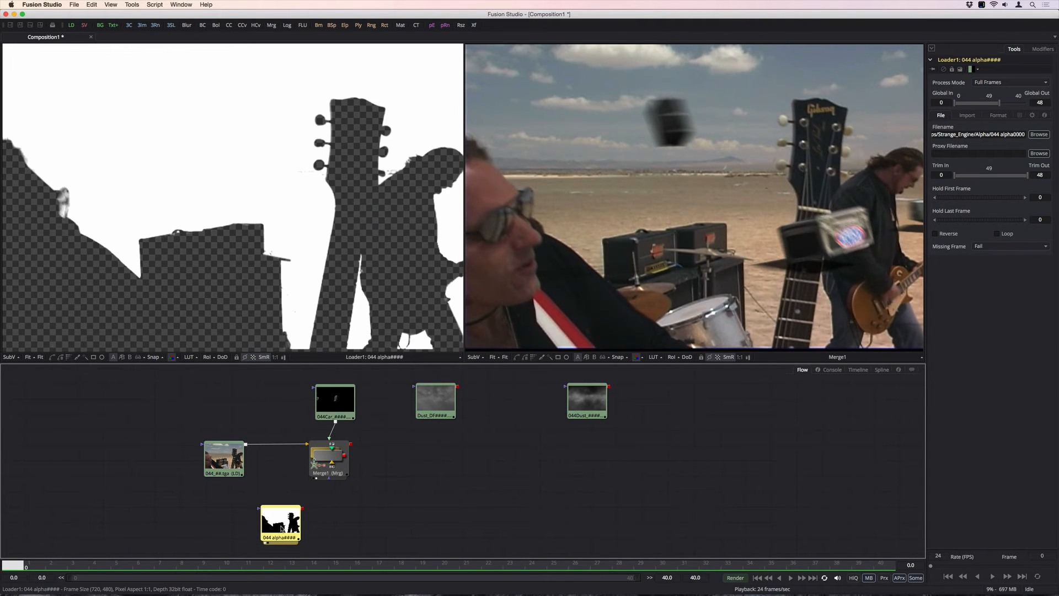
key("space")
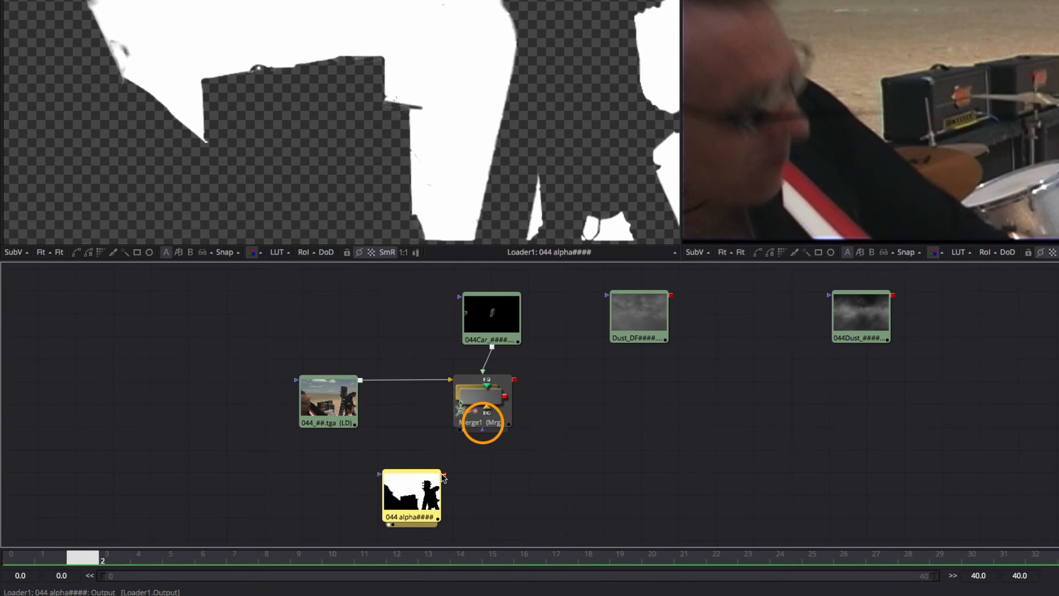
left_click_drag(443, 478, 482, 434)
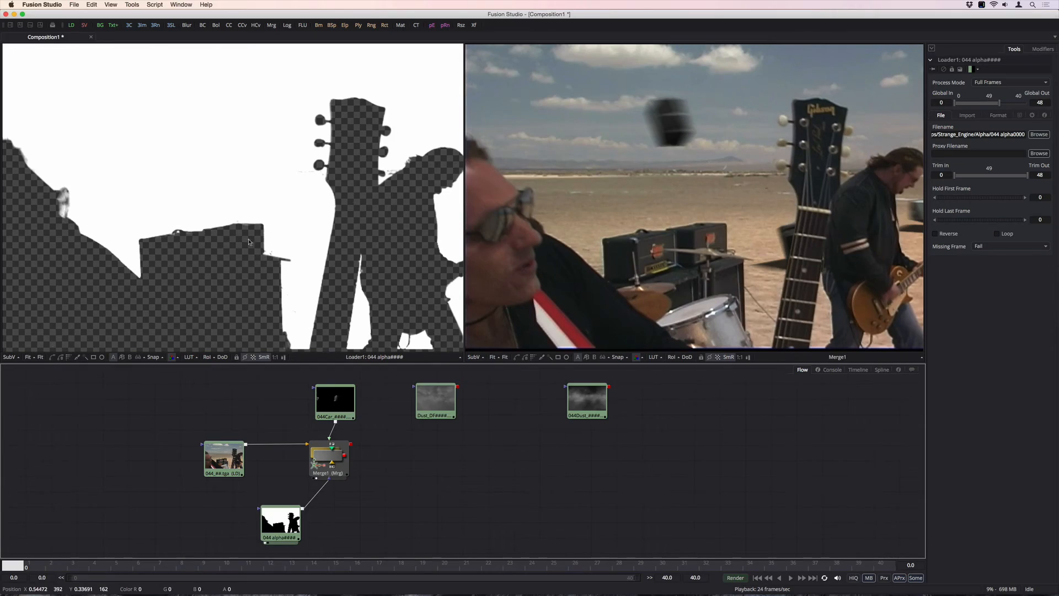
Add a second Merge node and connect Merge1's output to its background input.
left_click(132, 5)
mouse_move(136, 39)
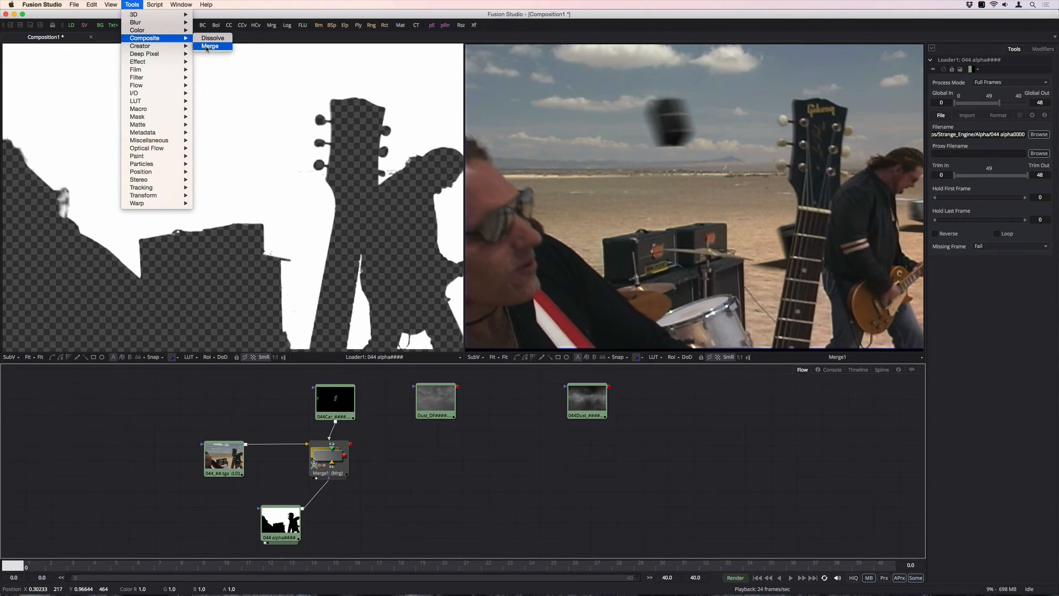
left_click(208, 47)
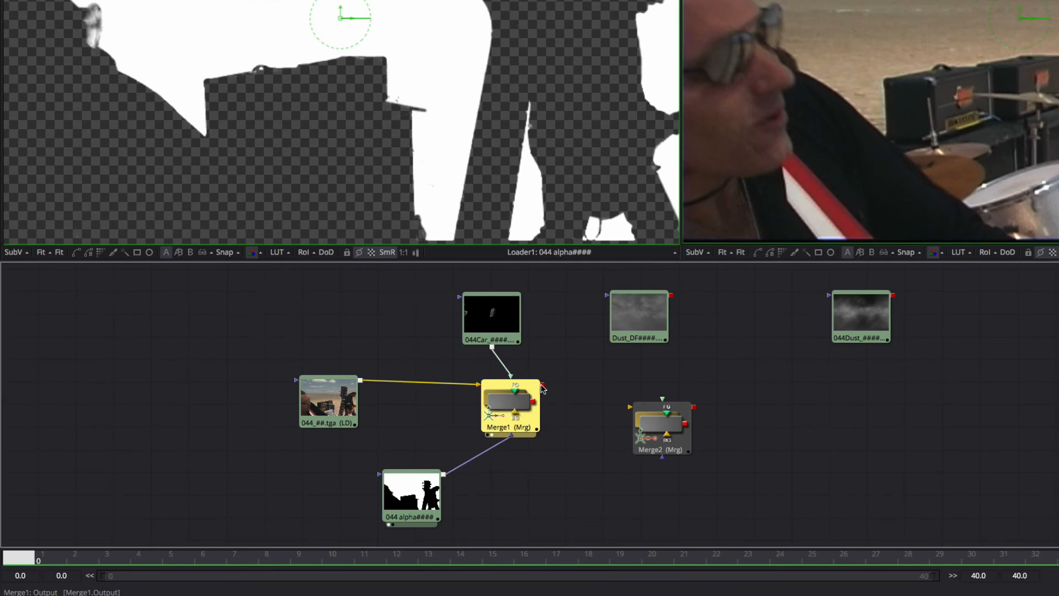
left_click_drag(543, 384, 656, 417)
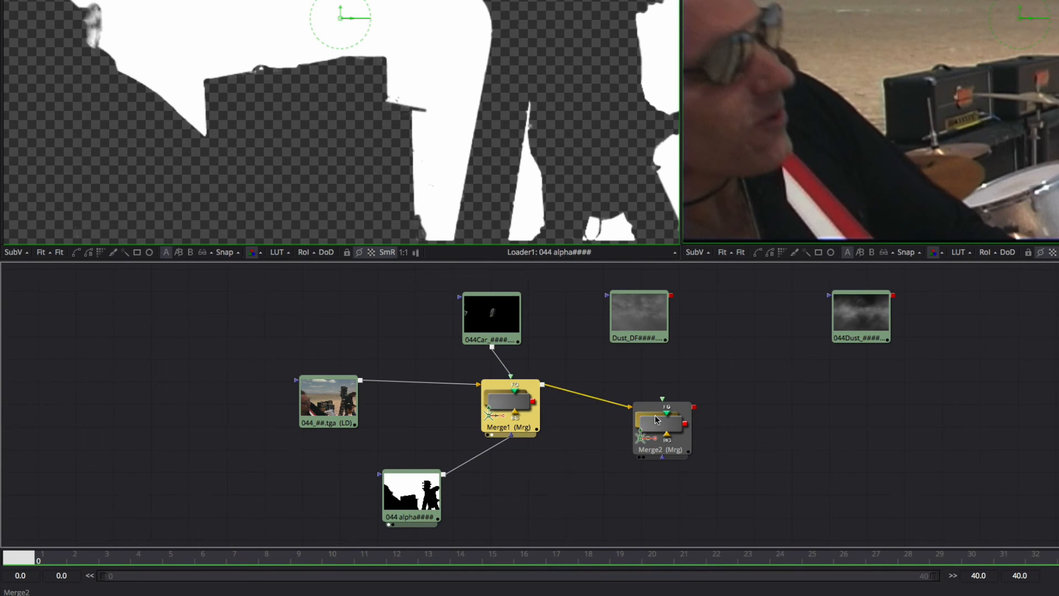
Show Merge2 in the second viewer, connecting the Dust_DF clip to its foreground and the 044 alpha matte to its effect mask.
left_click(655, 418)
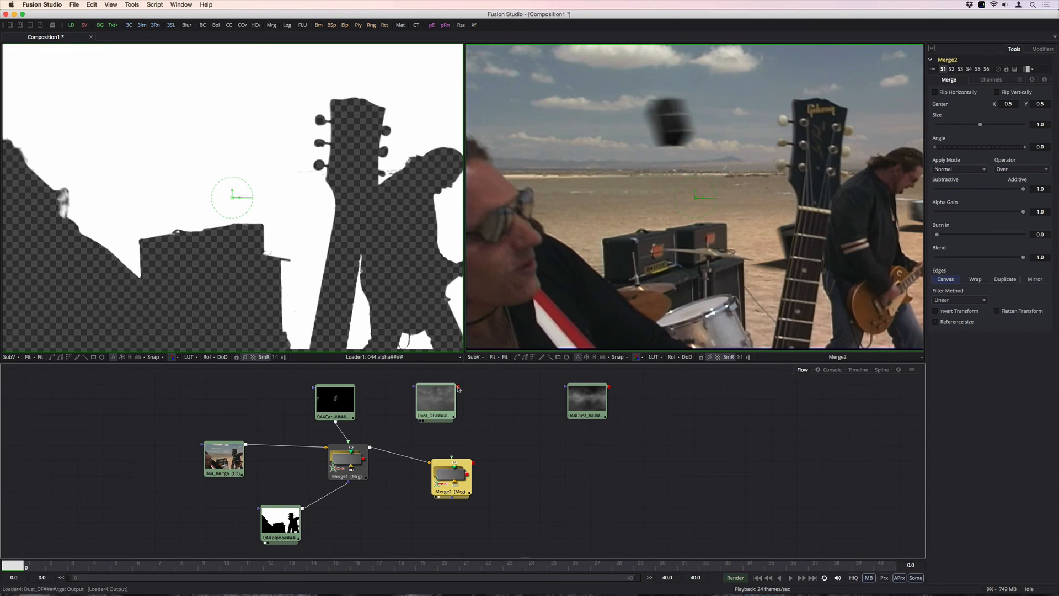
left_click_drag(458, 389, 451, 471)
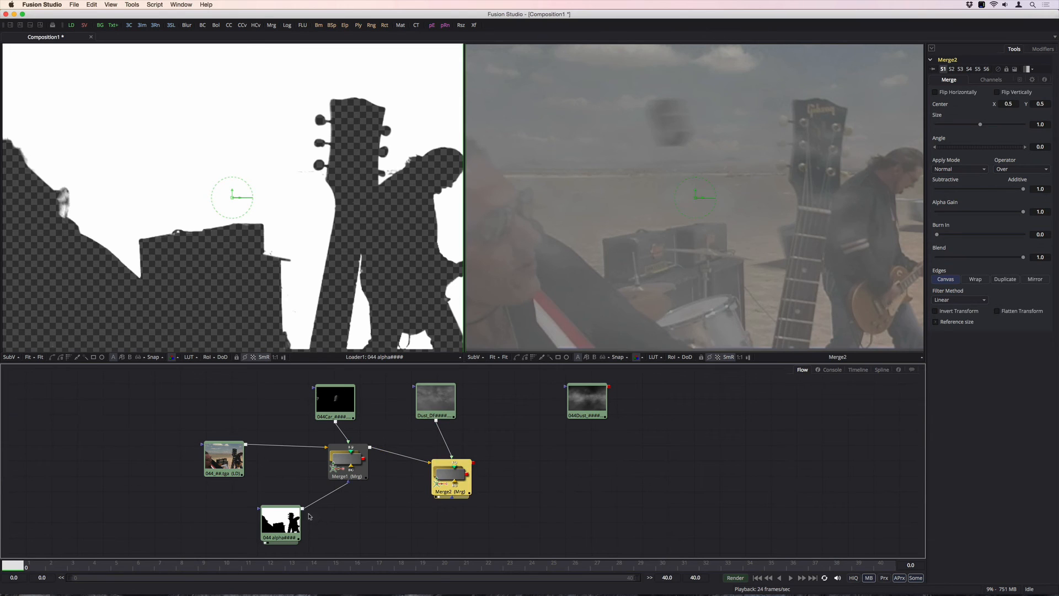
left_click_drag(302, 509, 451, 500)
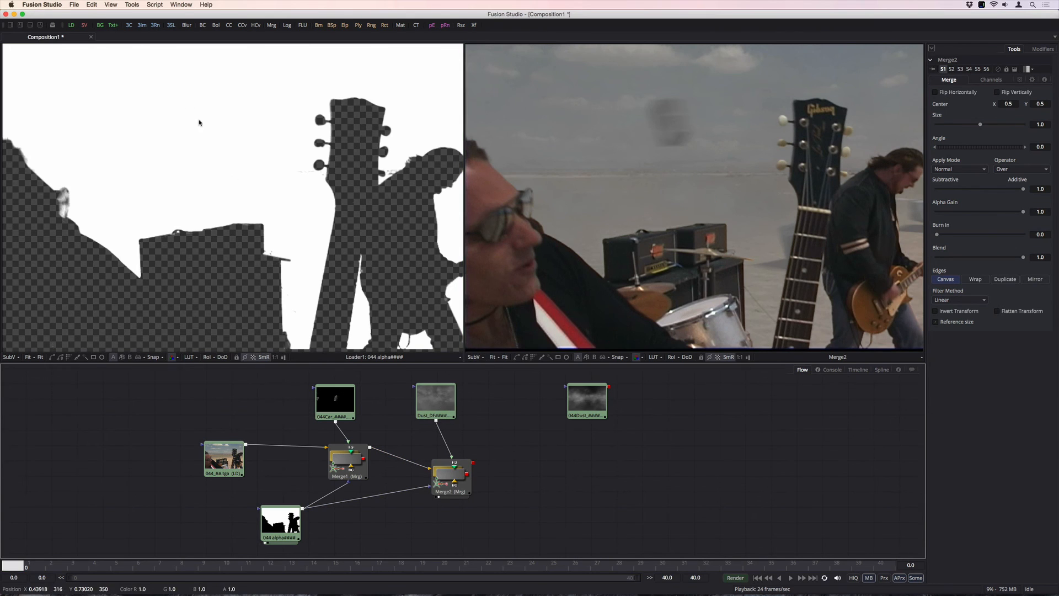
Add a third Merge node with Merge2's output as background and the 044Dust clip as foreground, shown in the second viewer.
left_click(132, 5)
mouse_move(138, 40)
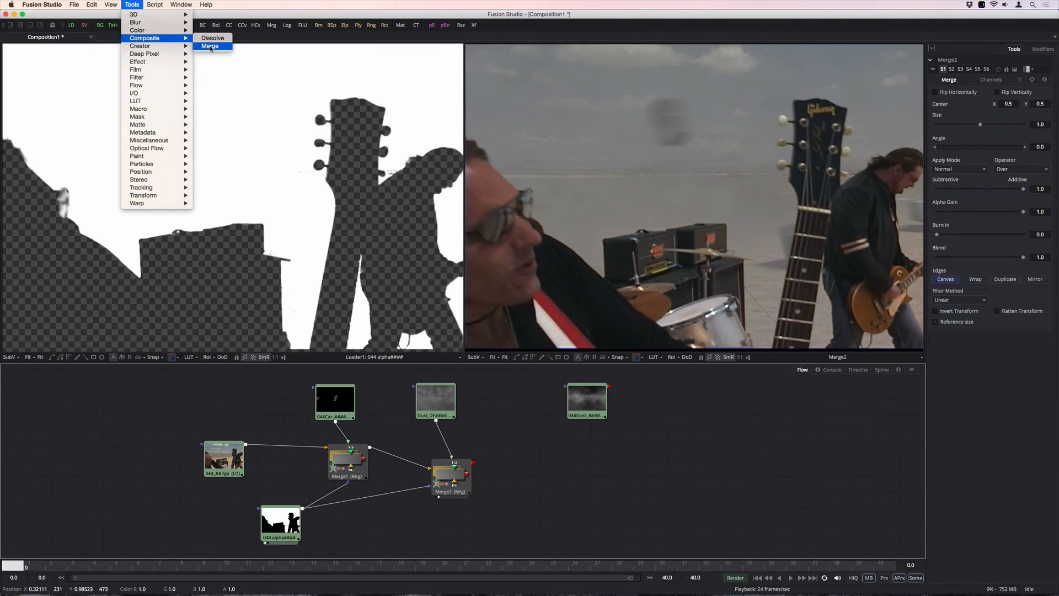
left_click(211, 47)
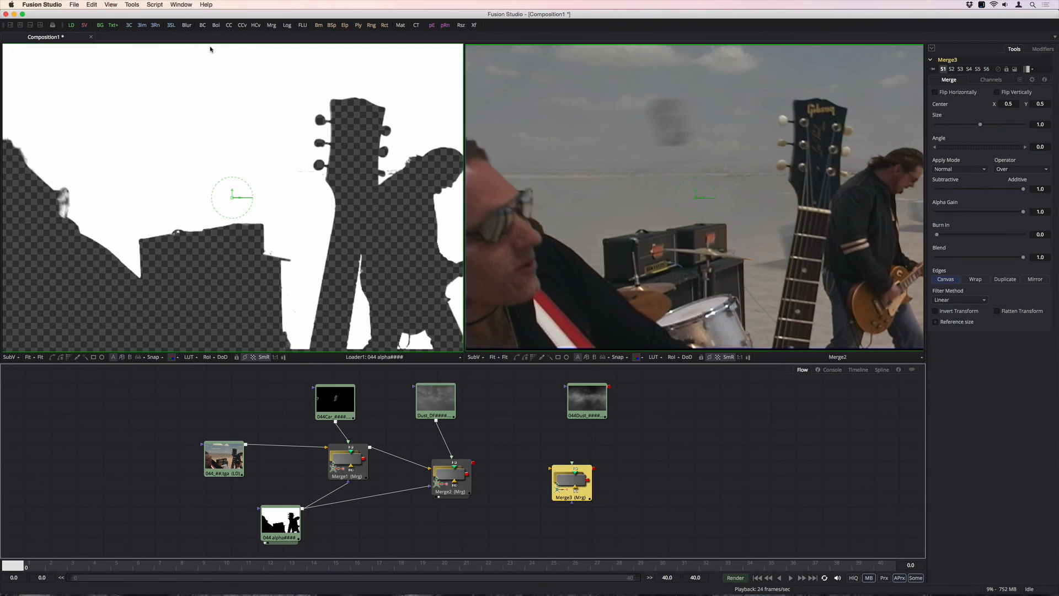
left_click(474, 465)
left_click_drag(473, 466, 563, 473)
left_click_drag(609, 390, 574, 482)
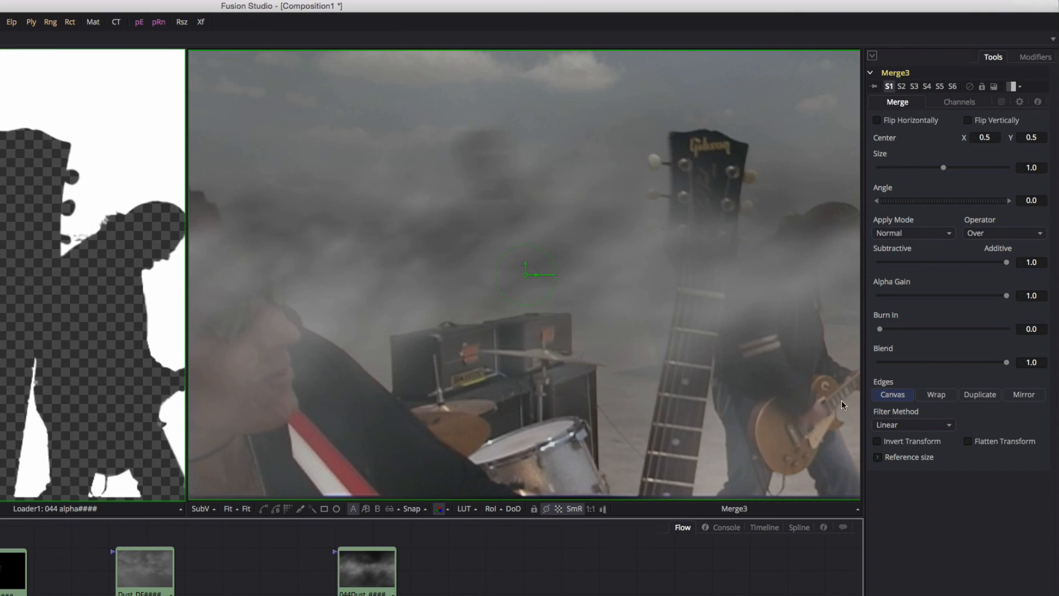
Keep the 044Dust merge's Apply Mode at Normal, lower its Blend to about 0.56, and play back the composite.
left_click(960, 169)
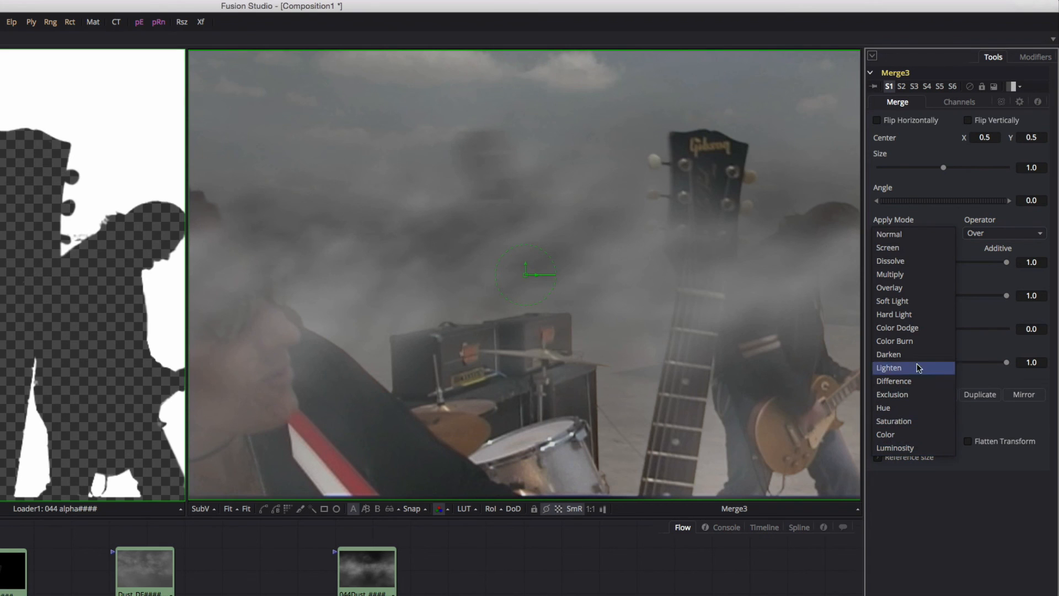
left_click(915, 232)
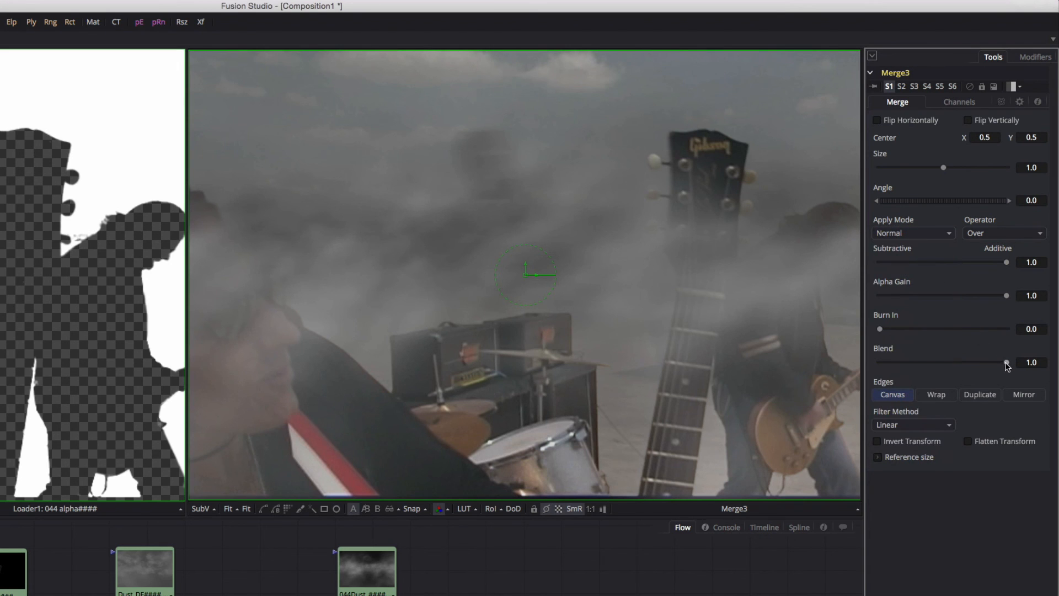
left_click_drag(1007, 362, 951, 364)
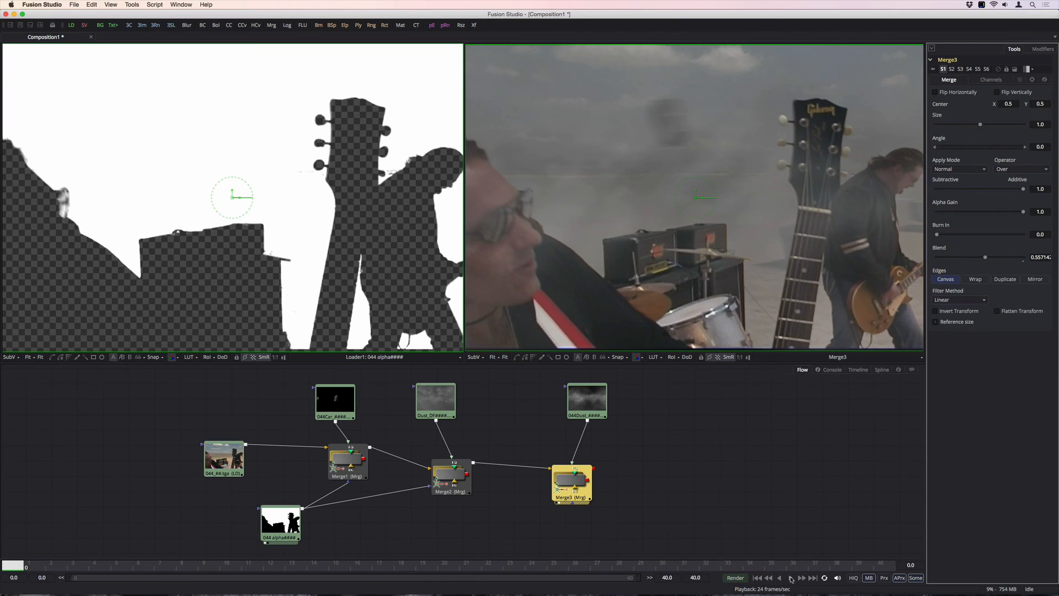
left_click(791, 578)
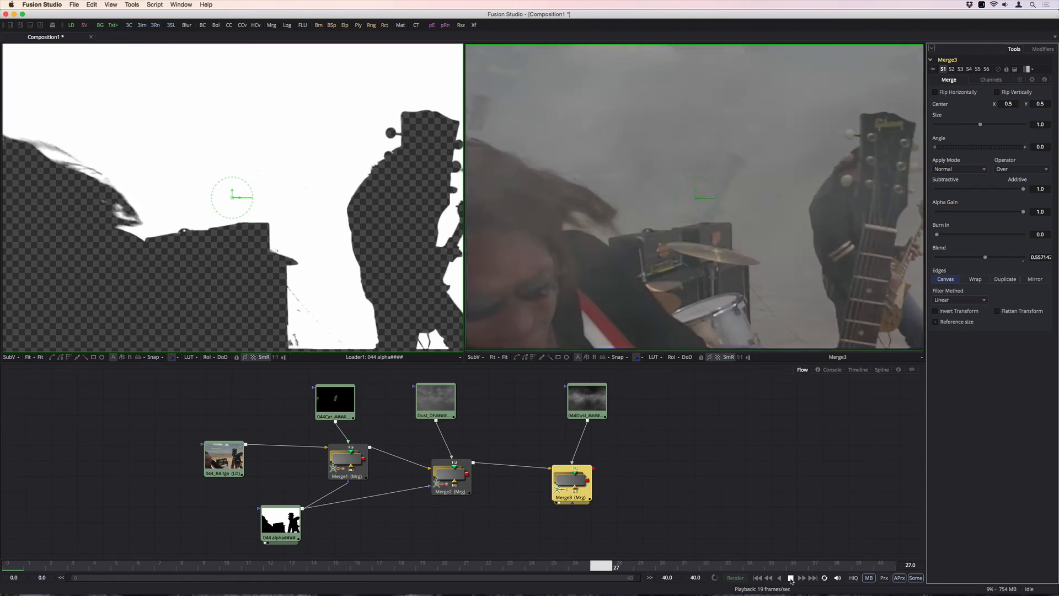